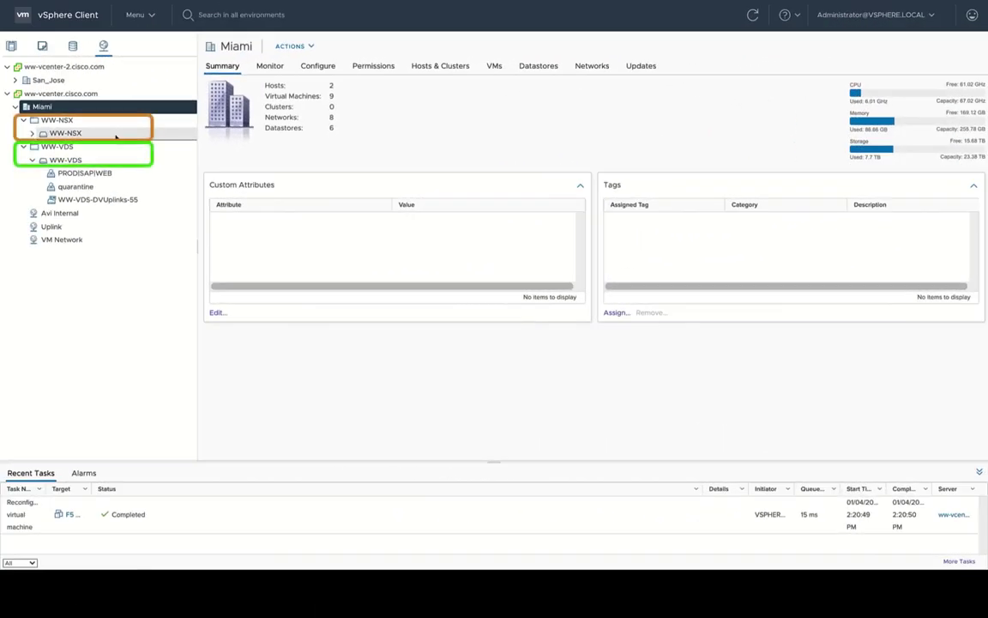
- Examine the hosts attached to the WW-NSX and WW-VDS switches and the VMs in the PROD|SAP|WEB port group
click(115, 135)
click(455, 74)
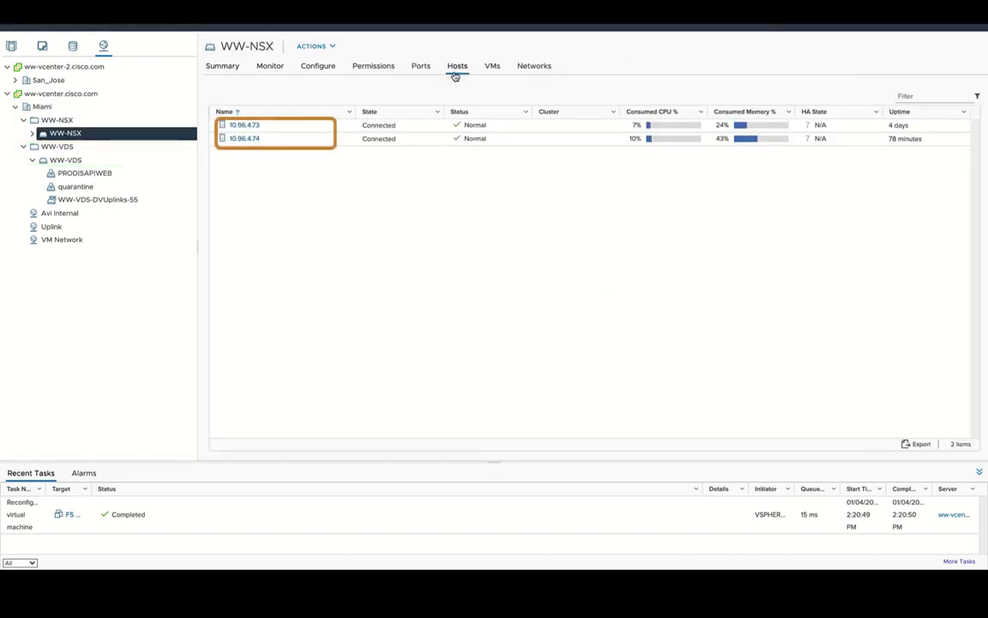
click(127, 163)
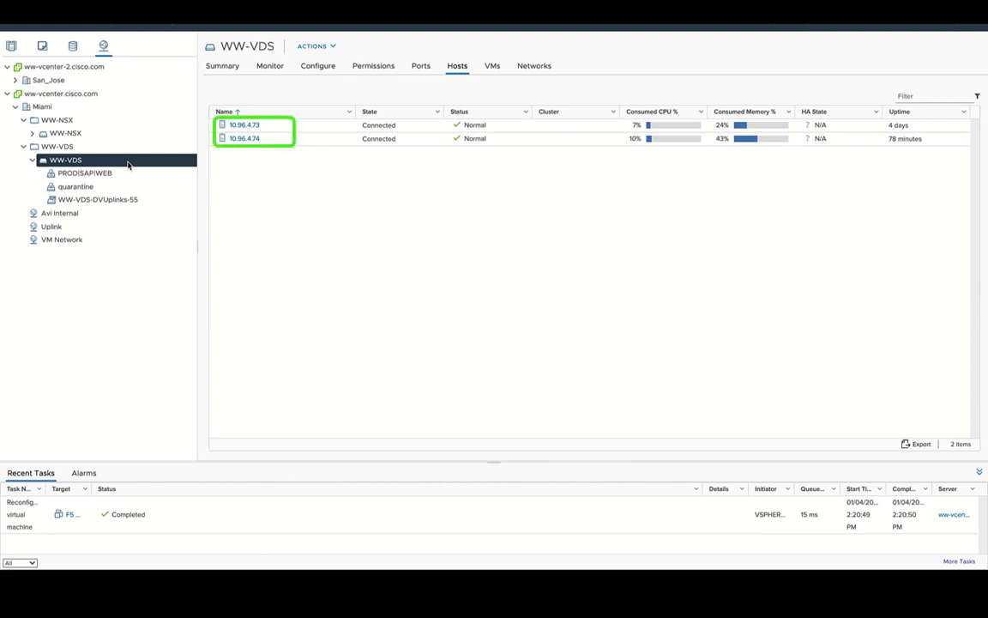
click(120, 172)
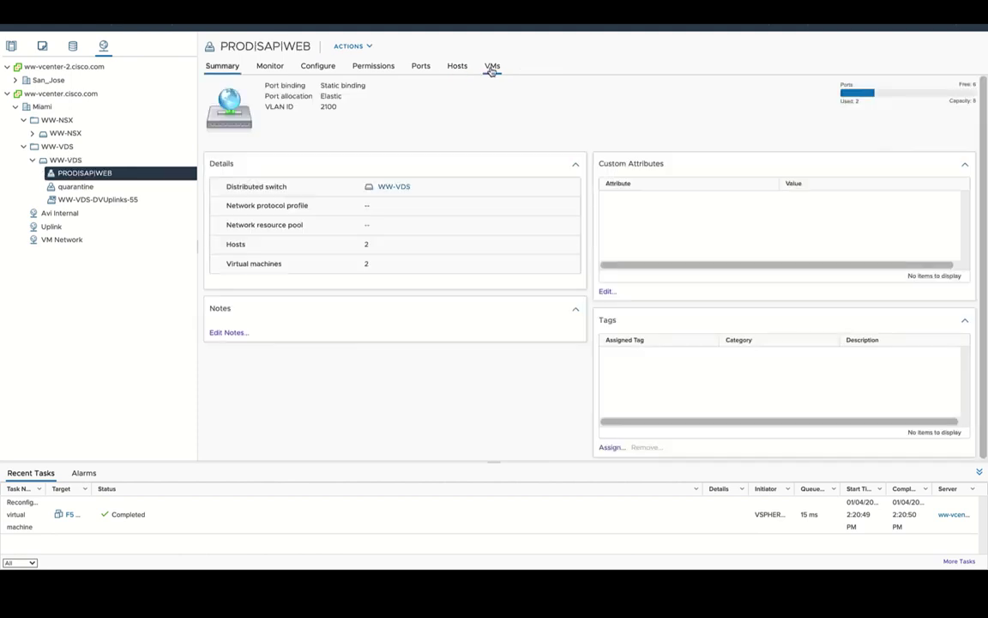
click(492, 68)
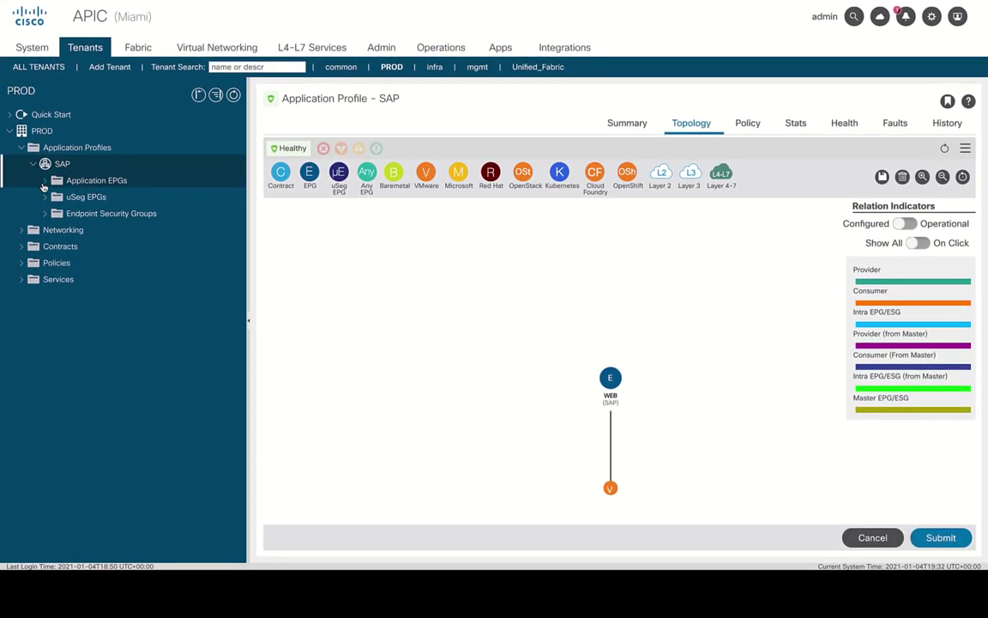
- Switch to APIC and examine the domains associated with the WEB EPG in the SAP application profile
click(45, 372)
click(86, 391)
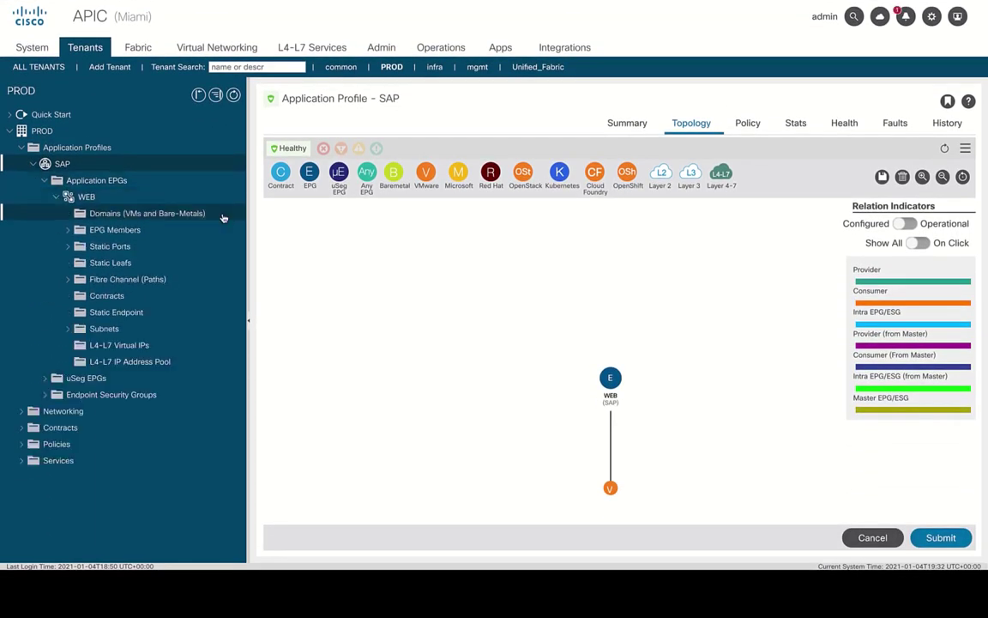
click(171, 408)
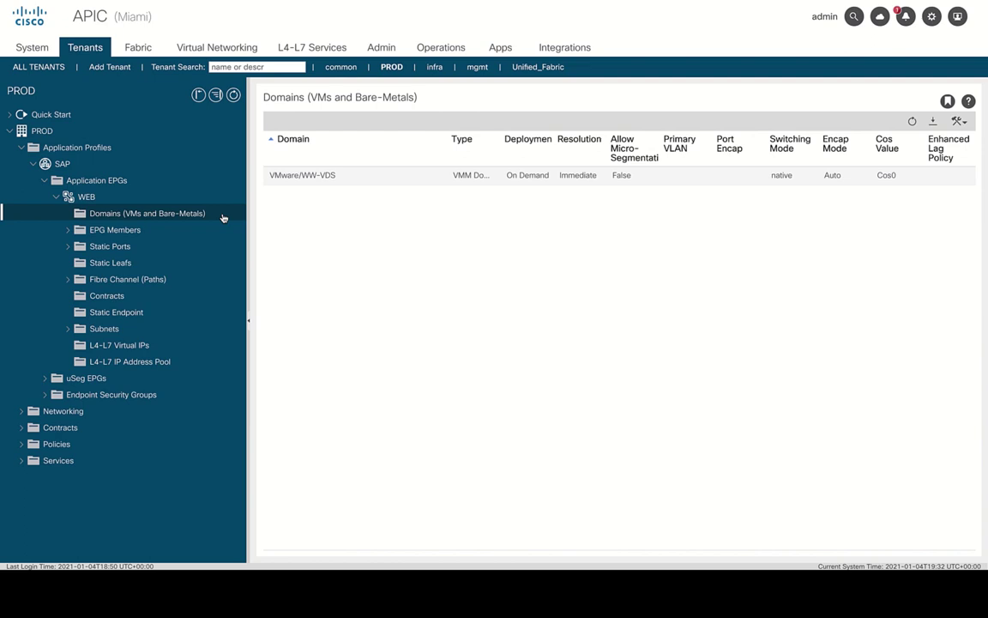
- Open APIC's virtual networking area, and switch to NSX-T to view the fabric's transport zones
click(217, 48)
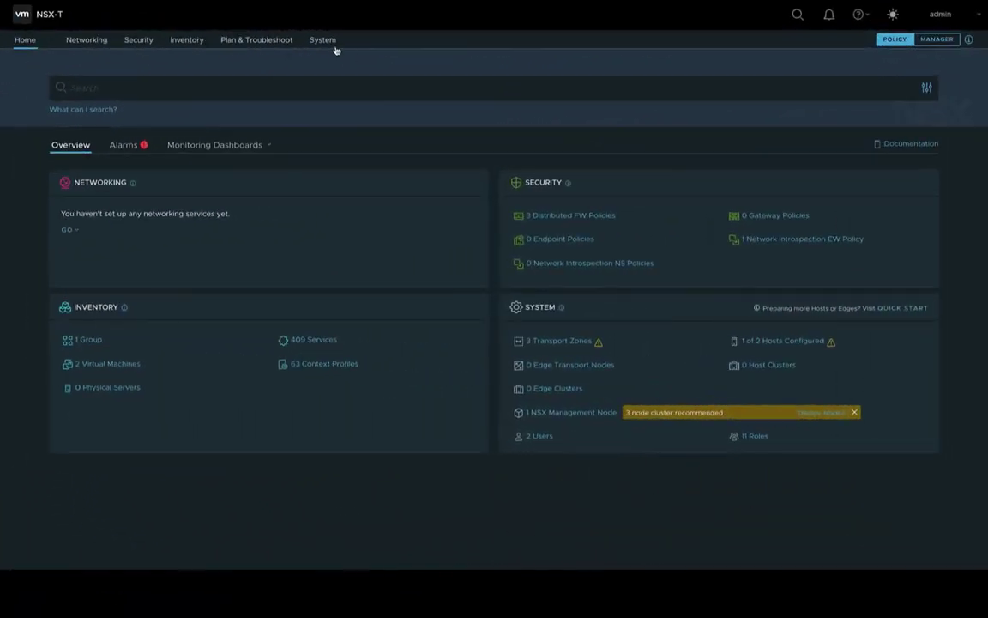
click(324, 40)
click(96, 224)
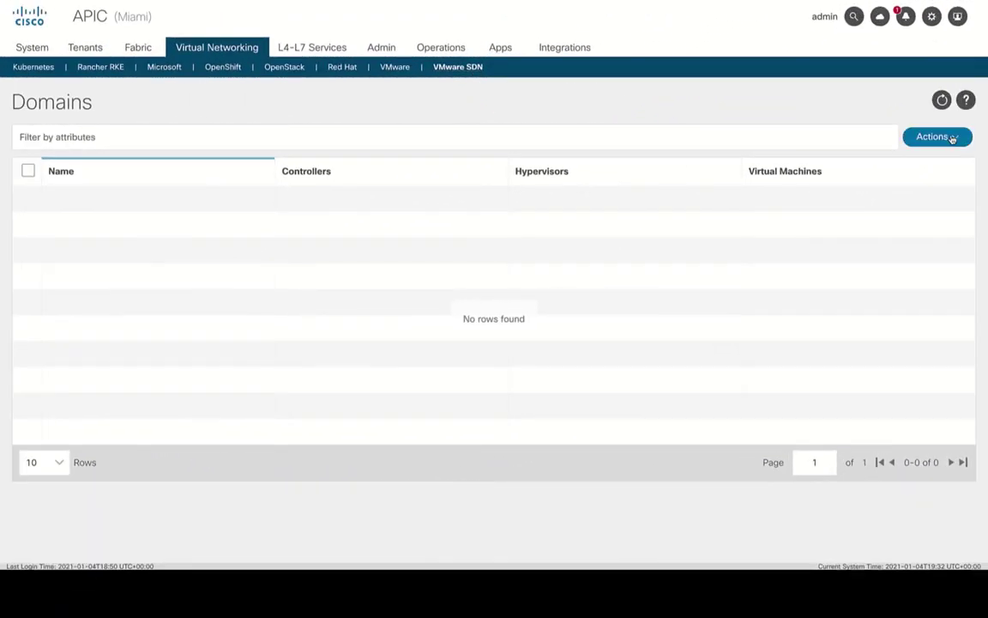
- Start a new VMware SDN domain in APIC and name it ACI_NSX_VLAN_TZ
click(937, 138)
click(958, 171)
click(192, 185)
text(ACI_NSX_VLAN_TZ)
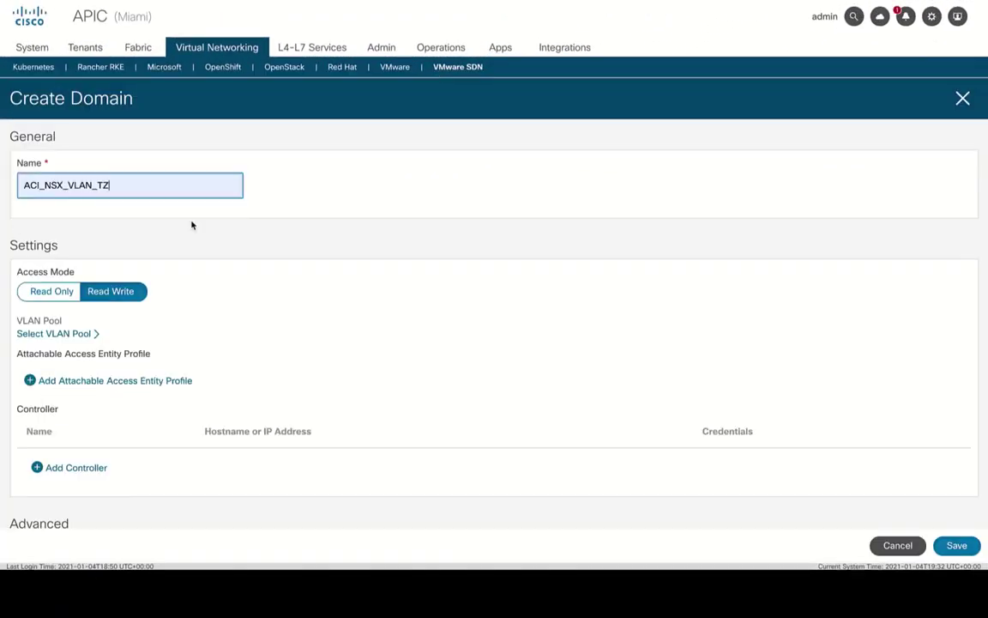
- Review the encap range of the NSX_T_Pool VLAN pool and assign the pool to the new domain
click(91, 334)
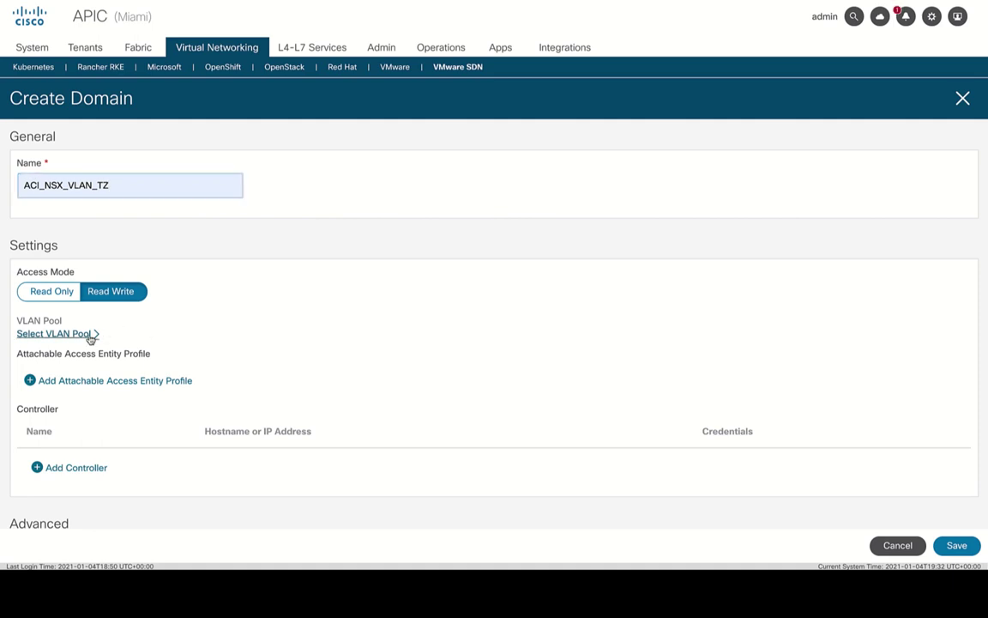
scroll(215, 369, down, 1)
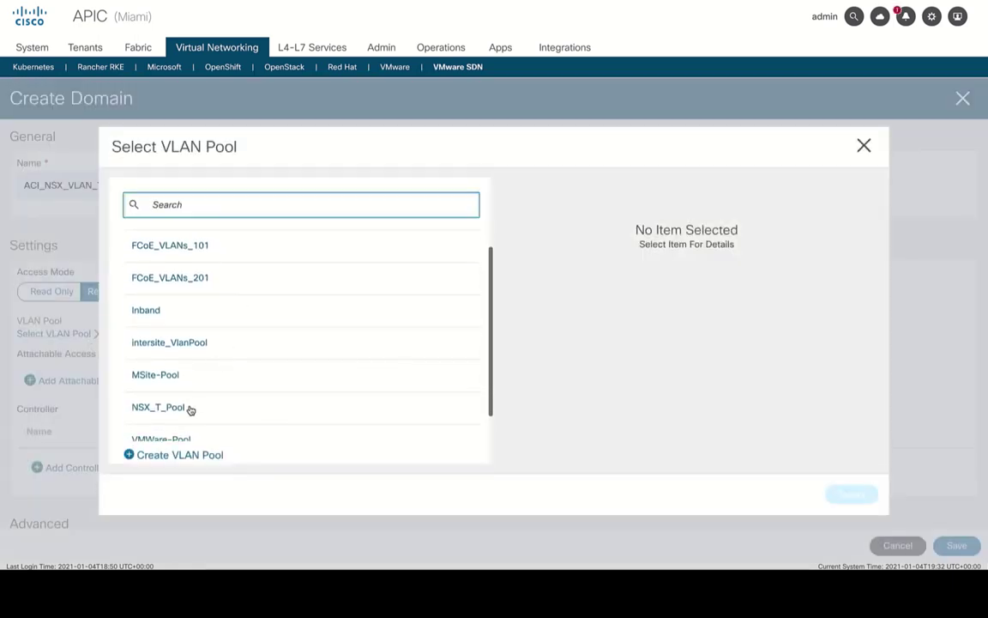
click(157, 407)
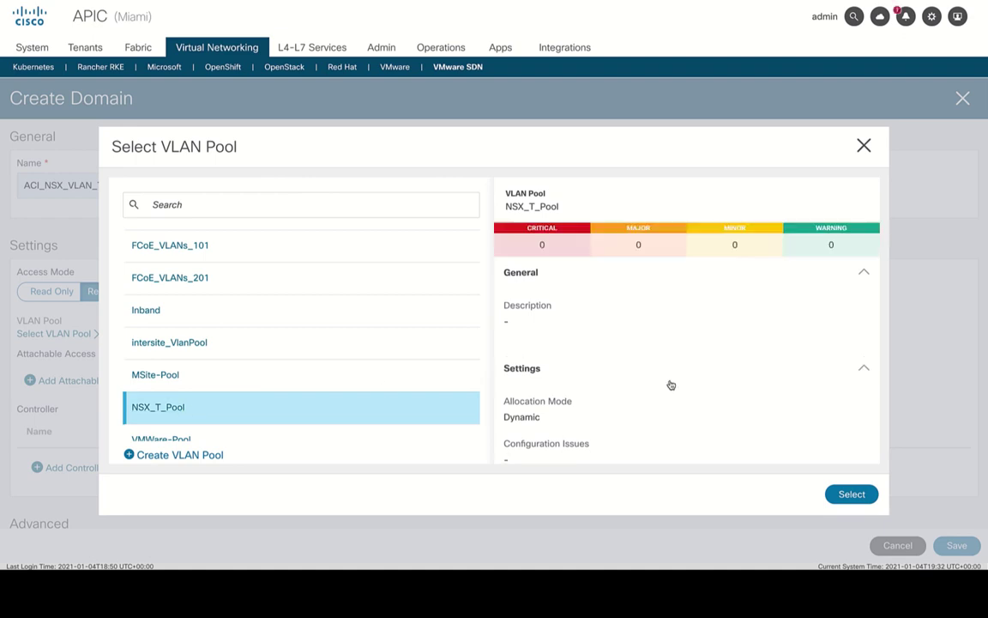
scroll(669, 386, down, 2)
scroll(671, 384, down, 5)
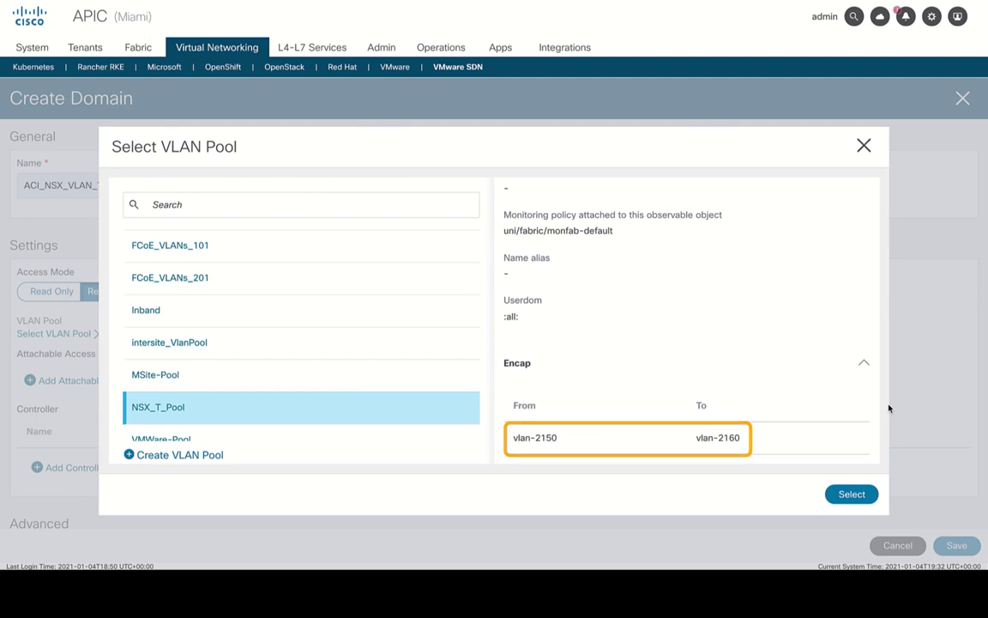
click(866, 499)
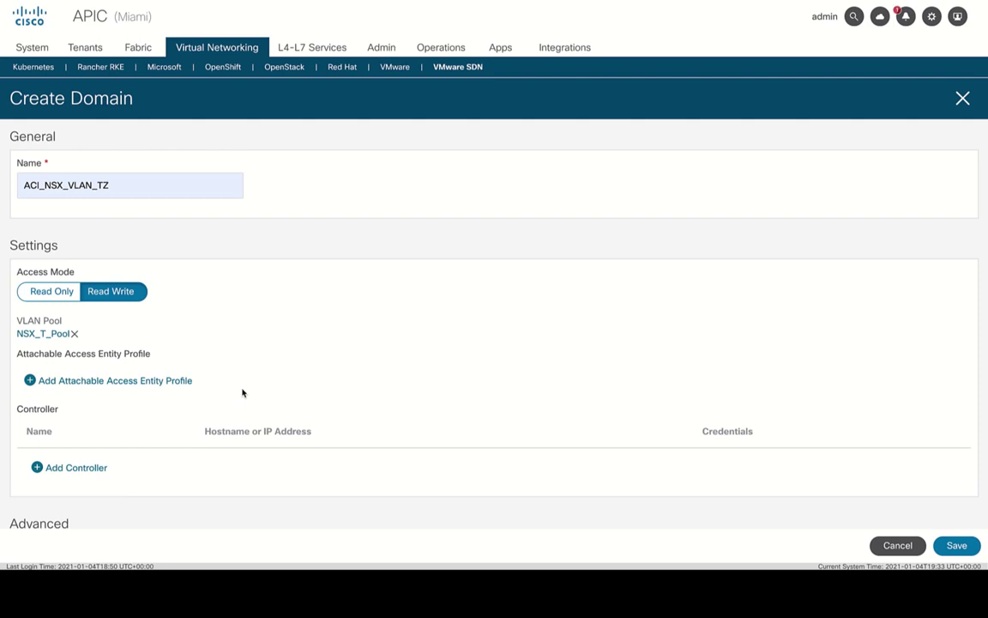
- Add VMWare_FCoE as the domain's attachable access entity profile
click(182, 382)
scroll(259, 370, down, 1)
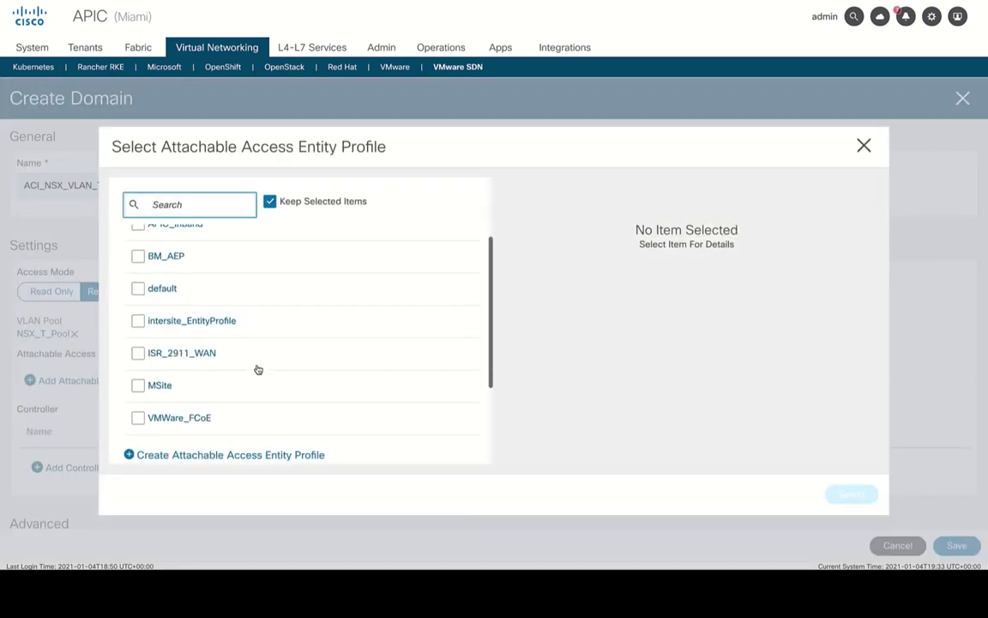
click(138, 410)
click(852, 495)
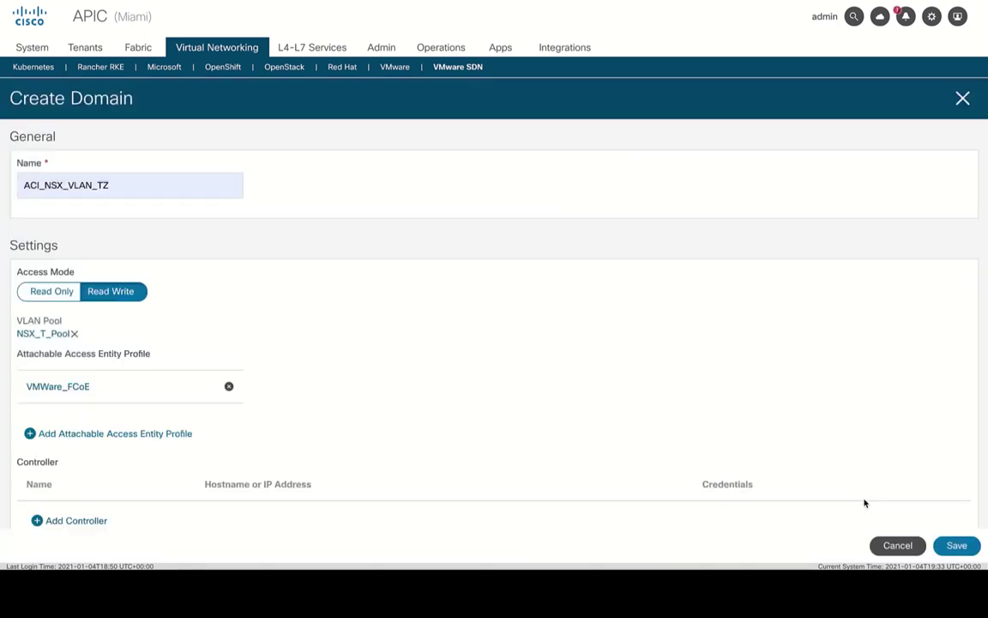
- Add a controller to the domain named NSX-T_Manager with hostname ww-nsx-t.cisco.com
scroll(865, 504, down, 3)
click(86, 333)
text(NSX-T_m)
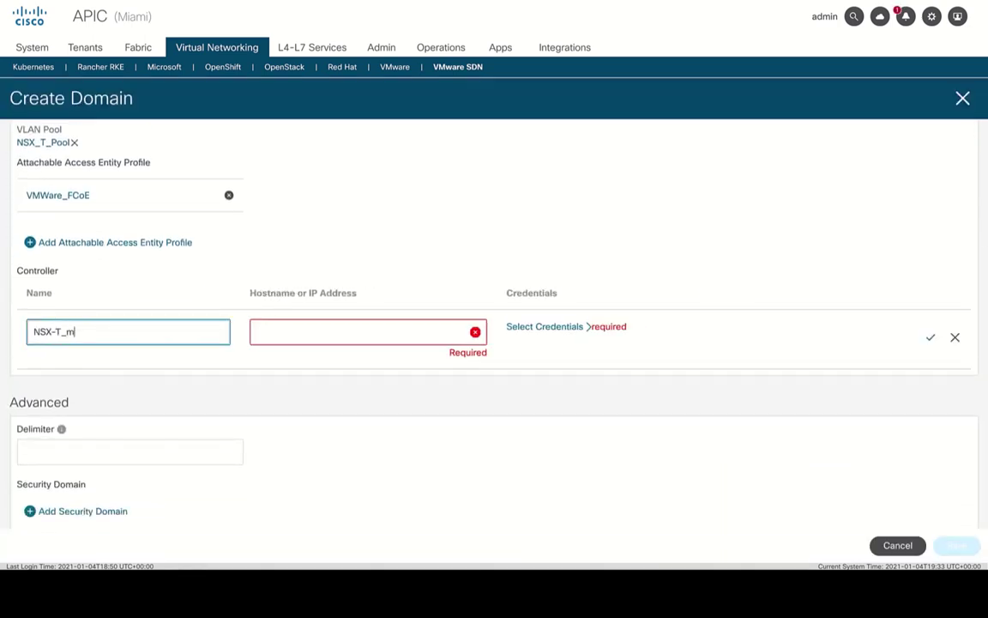
text(anager)
click(344, 329)
text(ww-nsx-t.cisco.com)
- Create credentials named NSX_T for the controller with the account username and password, and save the domain
click(533, 328)
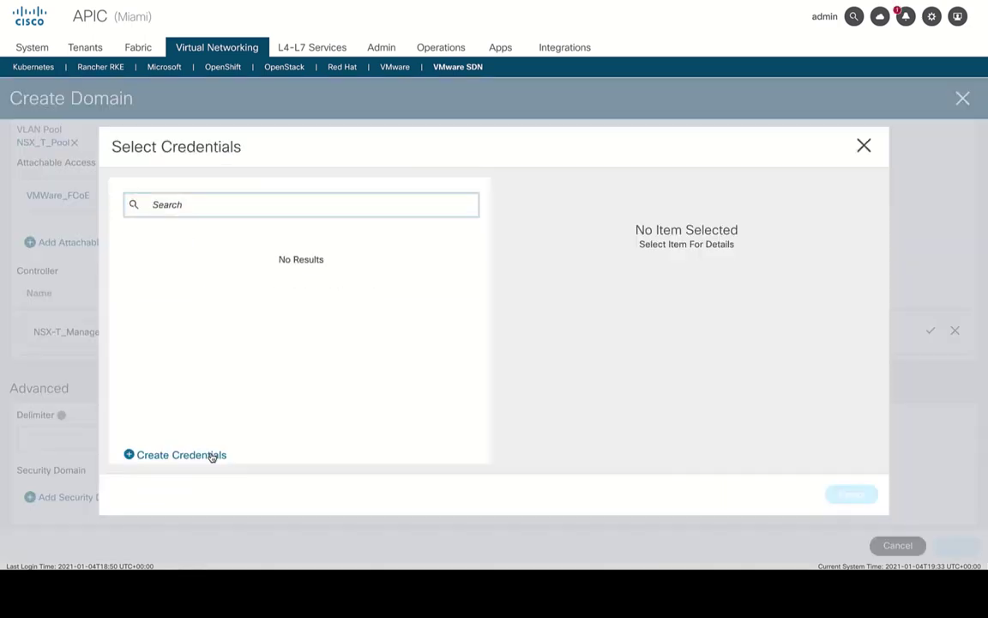
click(211, 454)
text(NSX_T)
click(112, 355)
click(112, 388)
click(112, 413)
text(************)
click(957, 546)
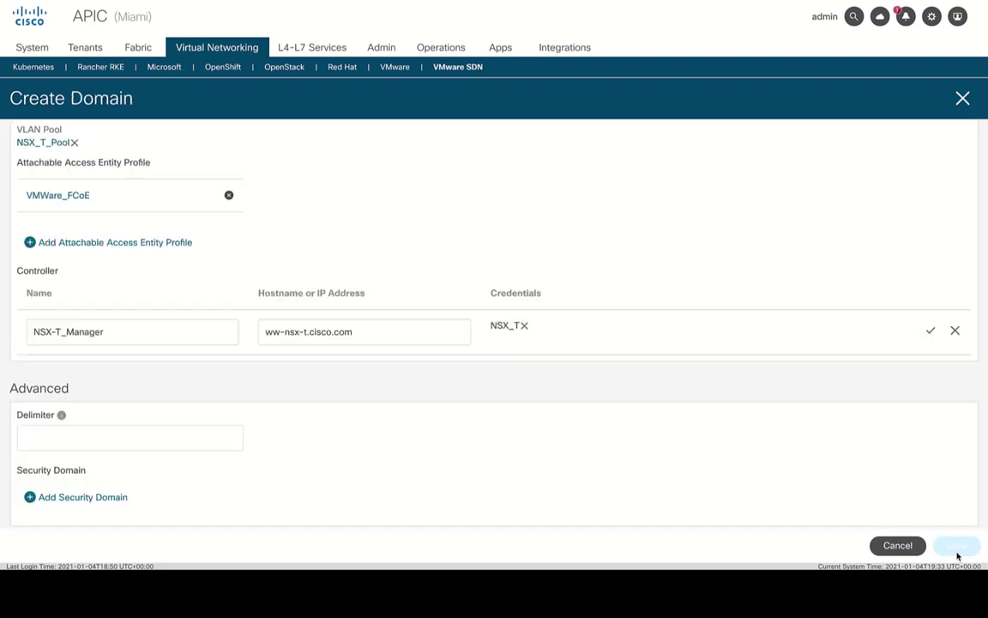
click(956, 553)
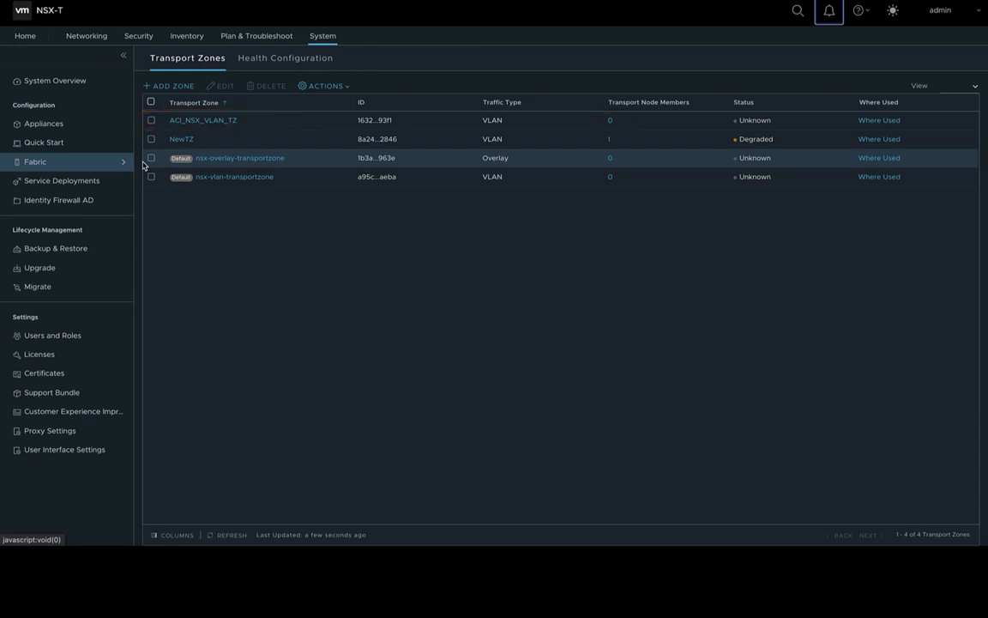
- In NSX-T, list the host transport nodes managed by Miami_Vcenter
click(143, 163)
click(102, 185)
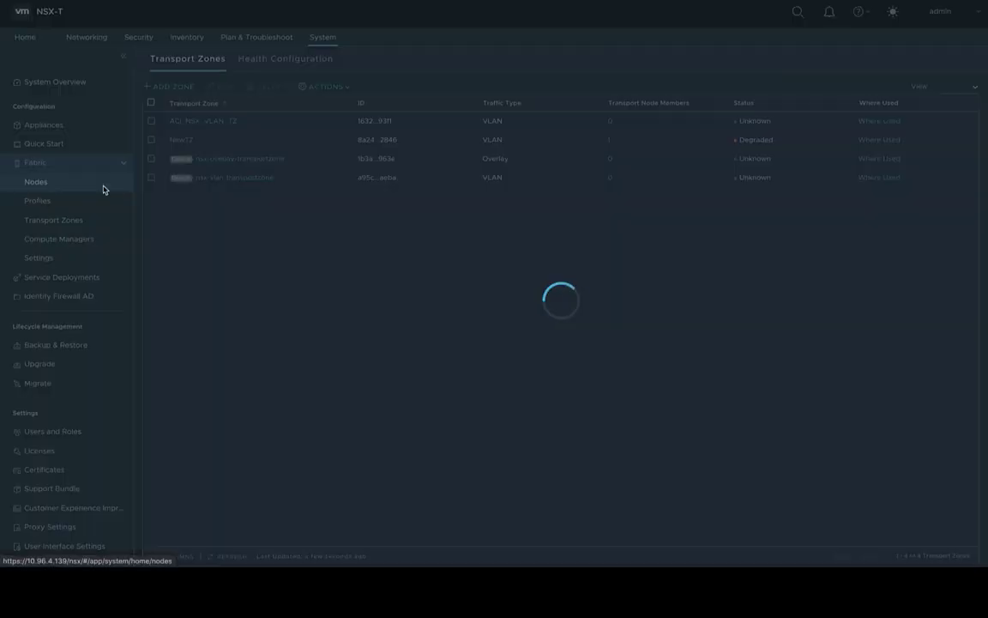
click(247, 80)
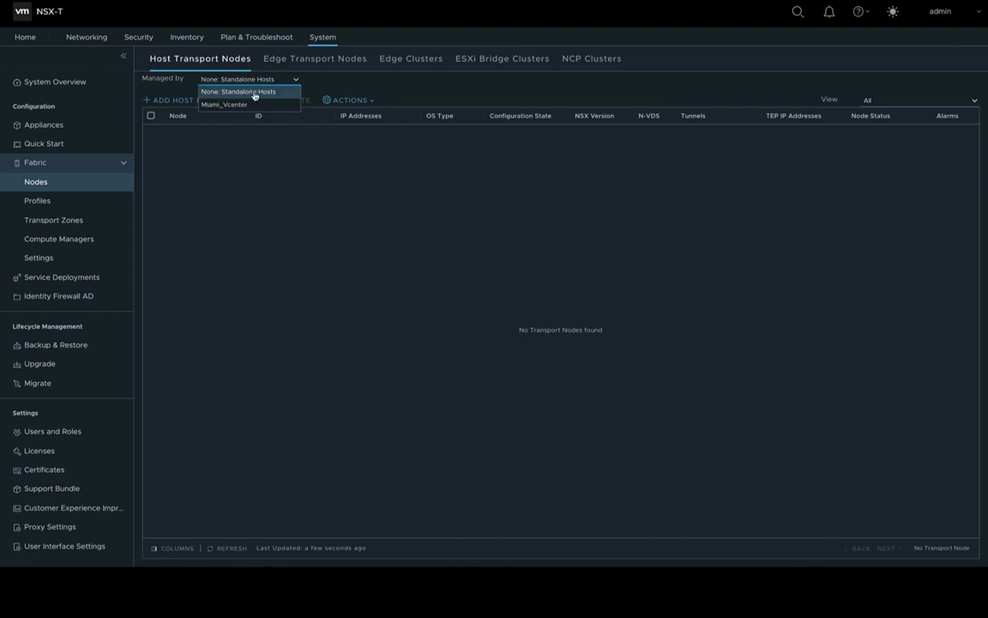
click(255, 105)
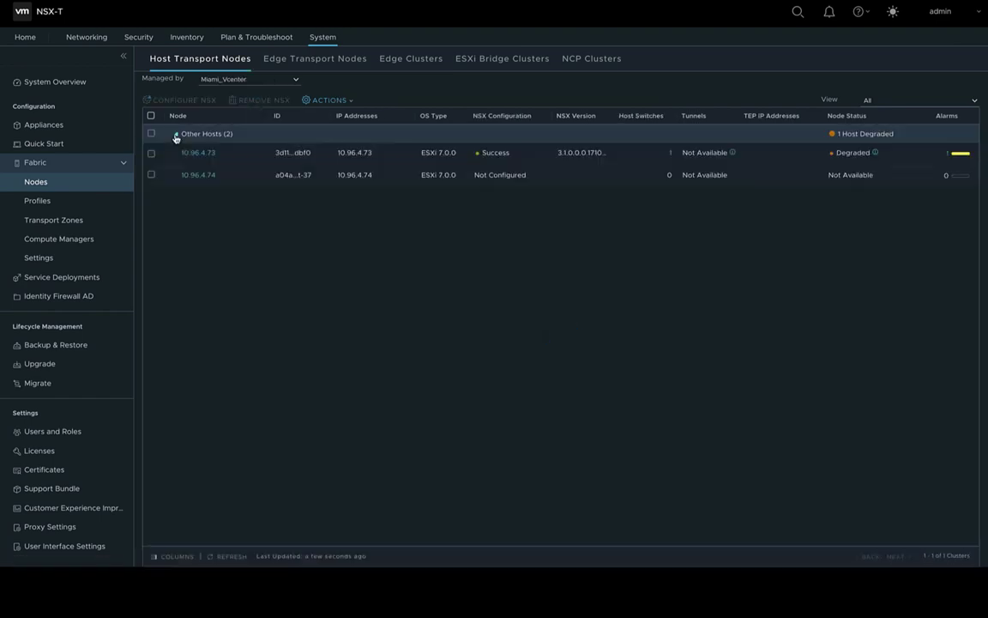
- Reconfigure NSX on host 10.96.4.73, replacing transport zone NewTZ with ACI_NSX_VLAN_TZ on the WW-NSX switch
click(162, 153)
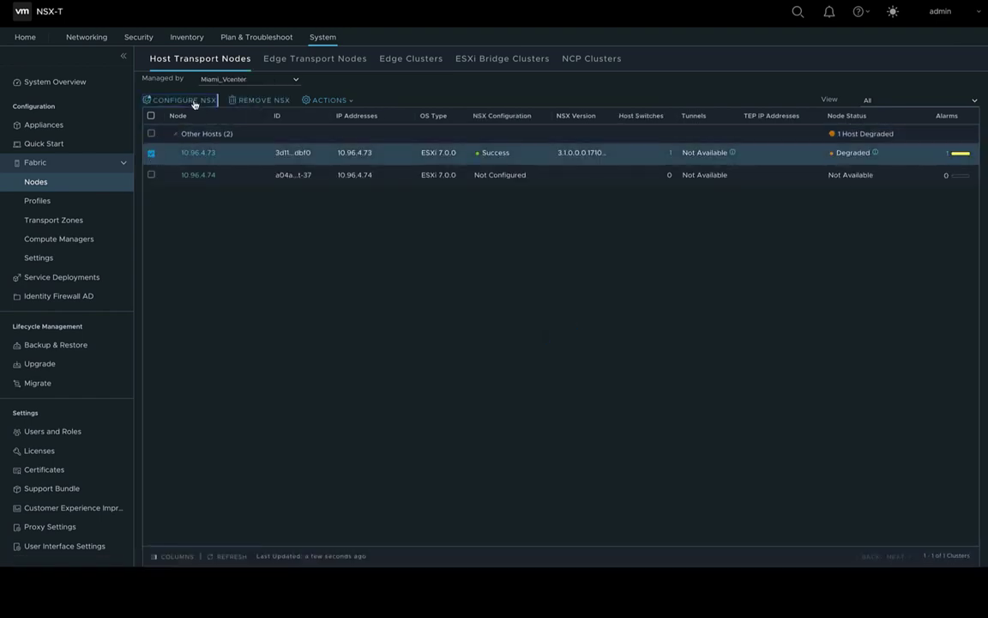
click(194, 100)
click(758, 443)
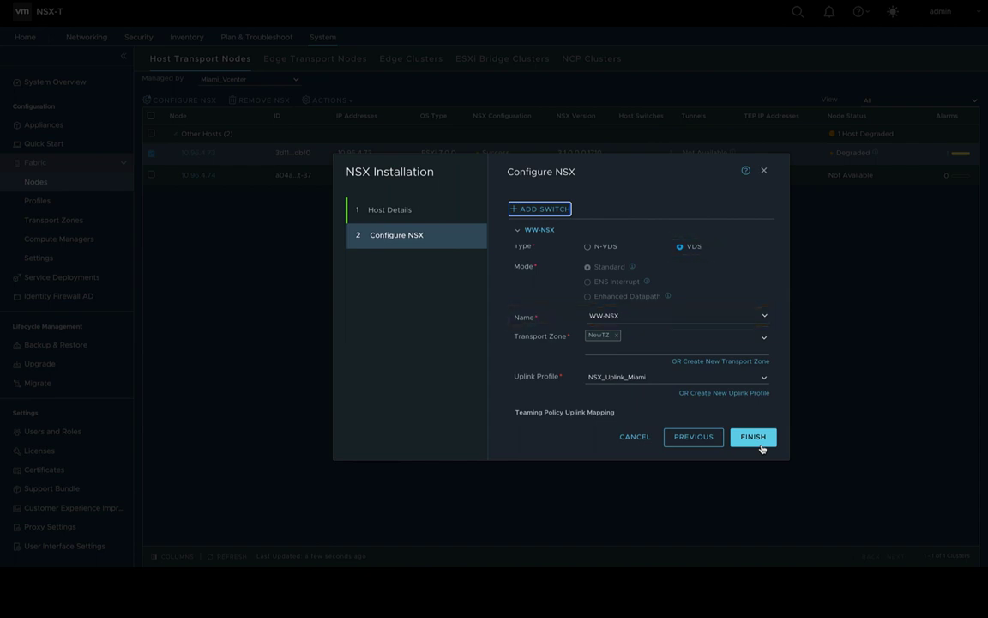
click(616, 335)
click(762, 339)
click(763, 349)
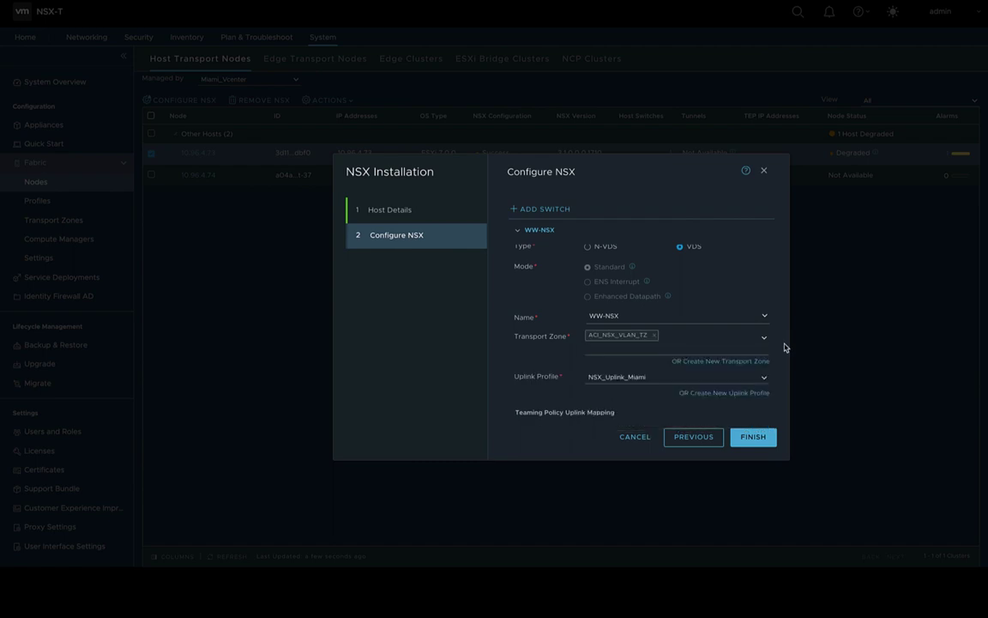
scroll(754, 412, down, 2)
click(753, 436)
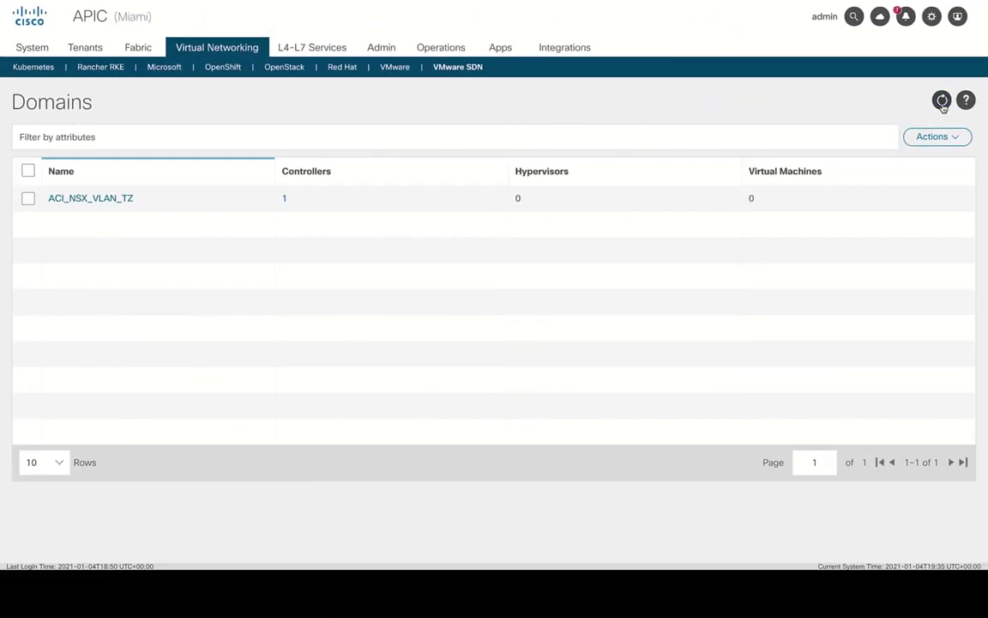
- Switch to APIC, refresh the VMware SDN domains and check the hypervisors listed for ACI_NSX_VLAN_TZ
click(942, 101)
click(518, 199)
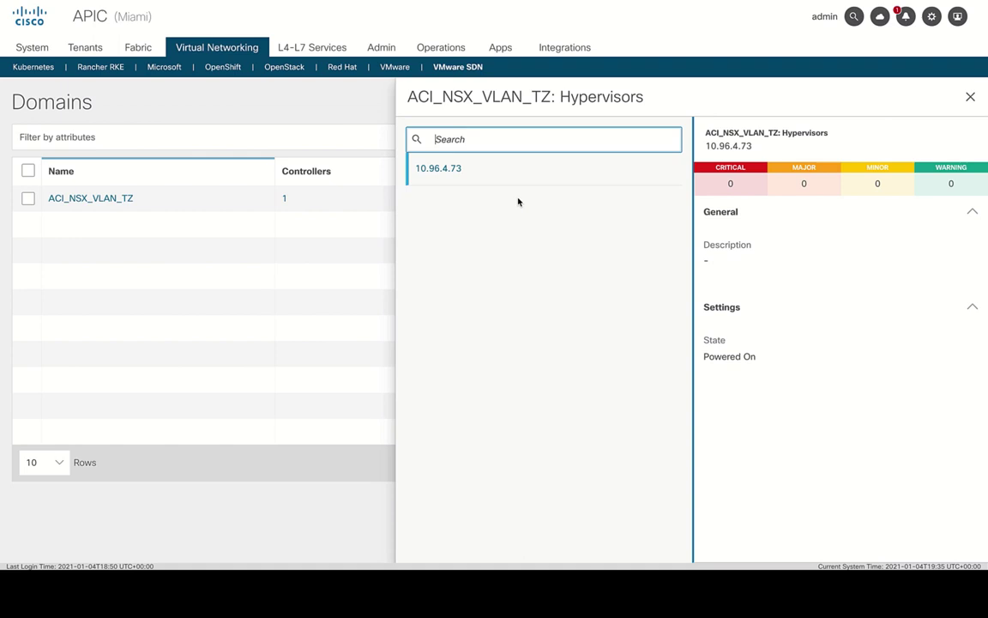
click(969, 97)
- Examine the ACI_NSX_VLAN_TZ domain's overview, controllers, hypervisors and virtual machines, and close its details
click(126, 201)
click(930, 101)
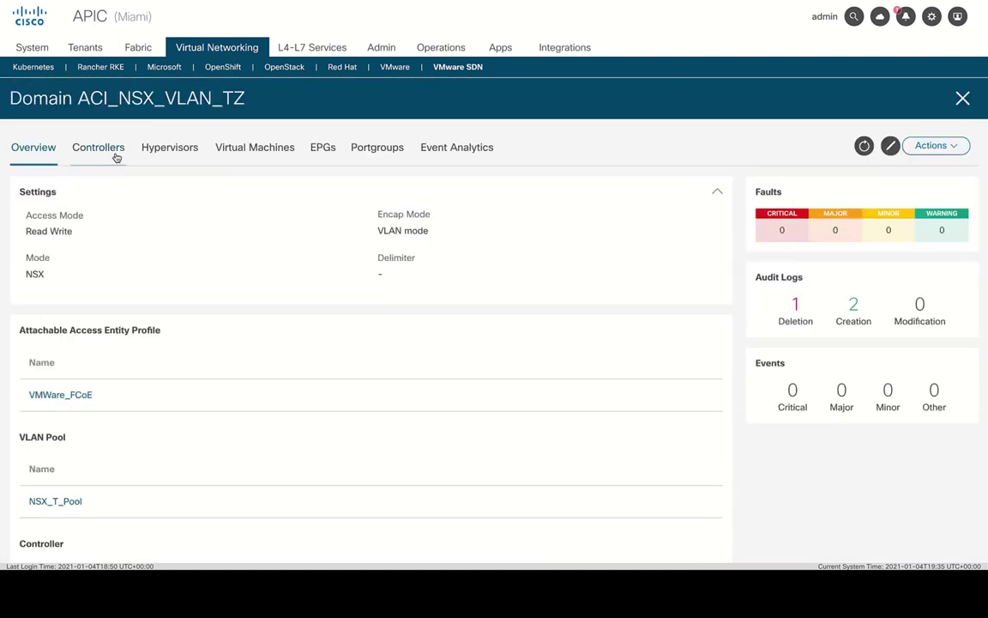
click(110, 155)
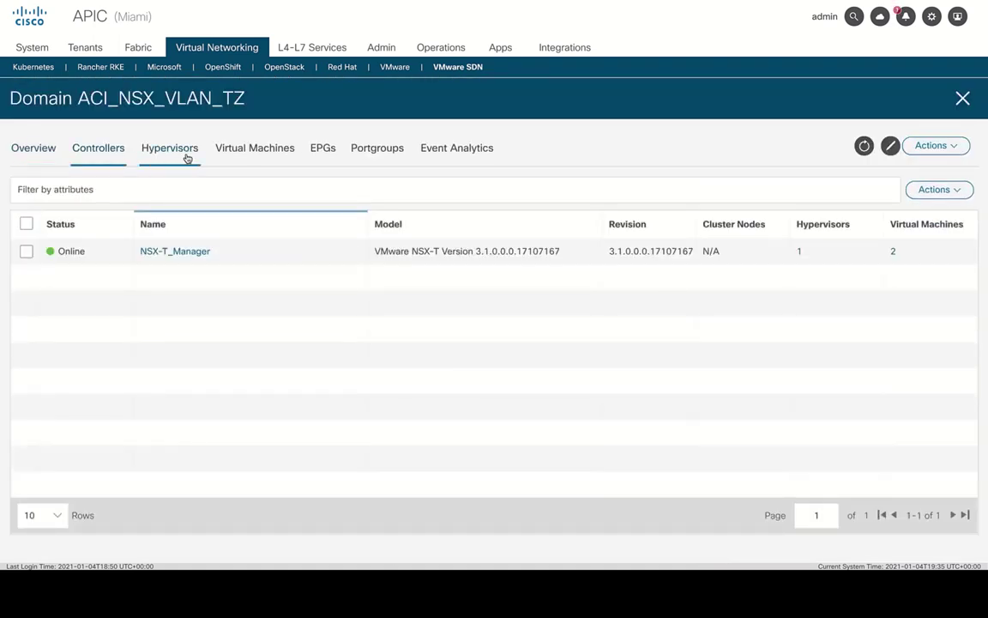
click(186, 158)
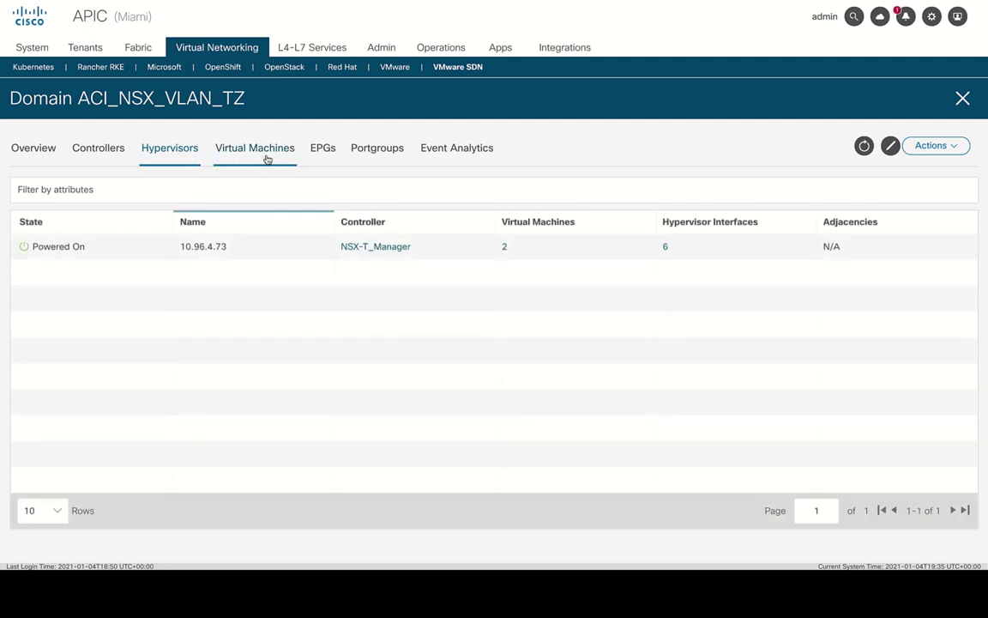
click(266, 160)
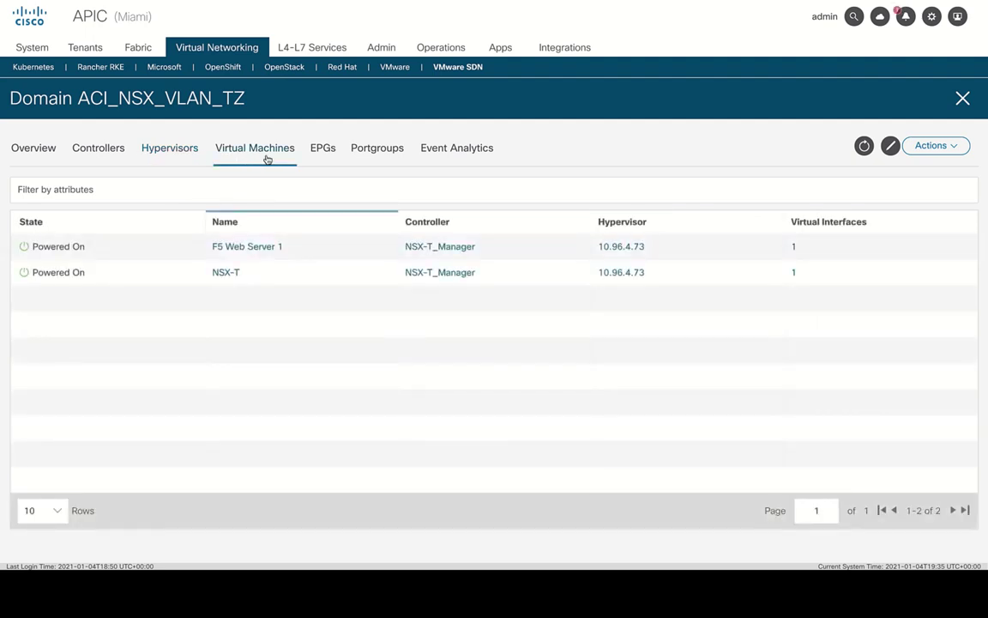
click(963, 98)
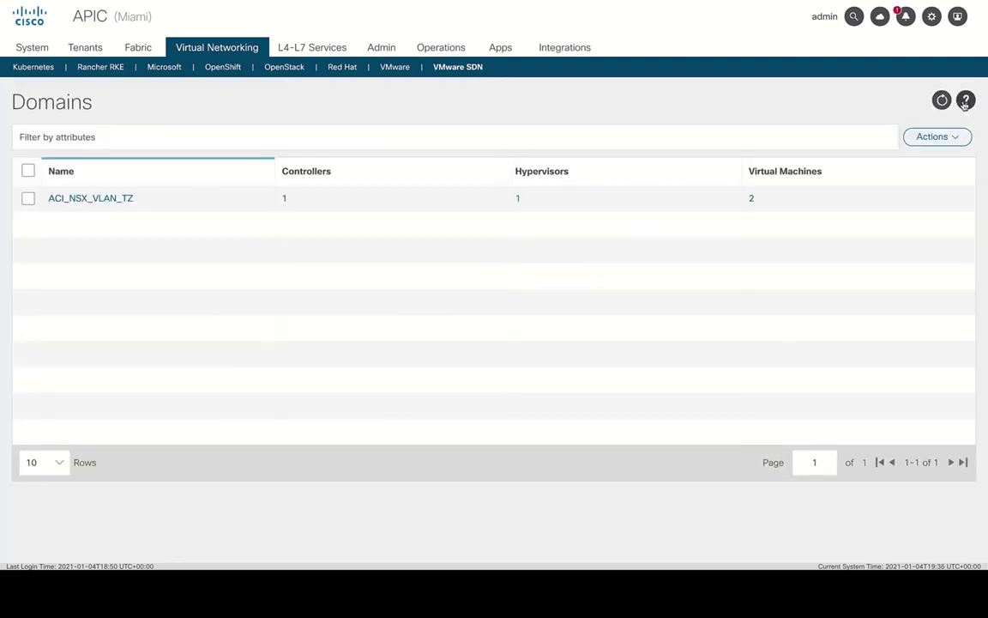
- Return to the PROD tenant and select the WEB EPG in the SAP application profile
click(84, 49)
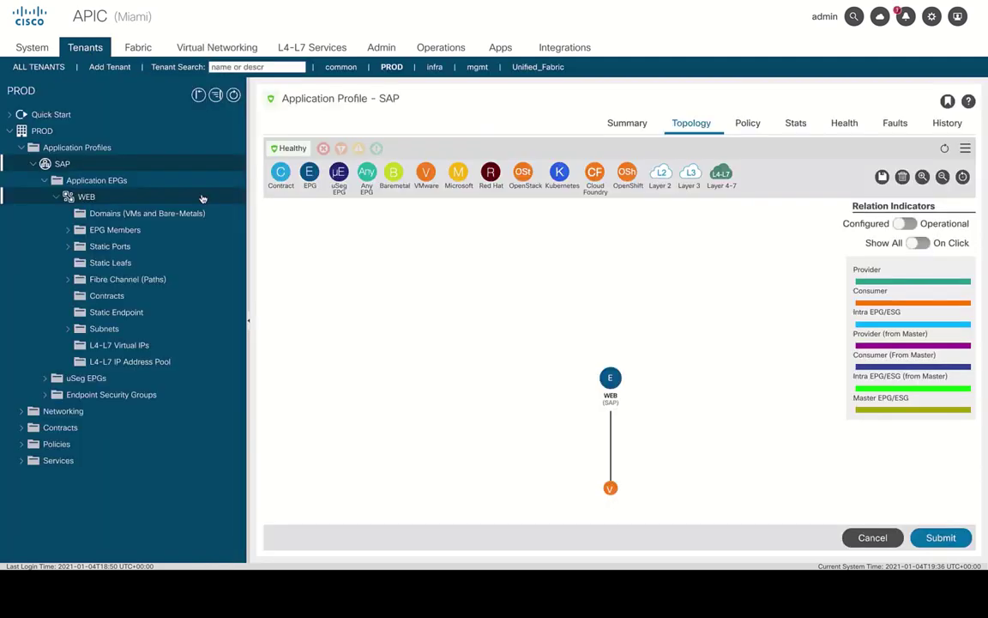
click(202, 199)
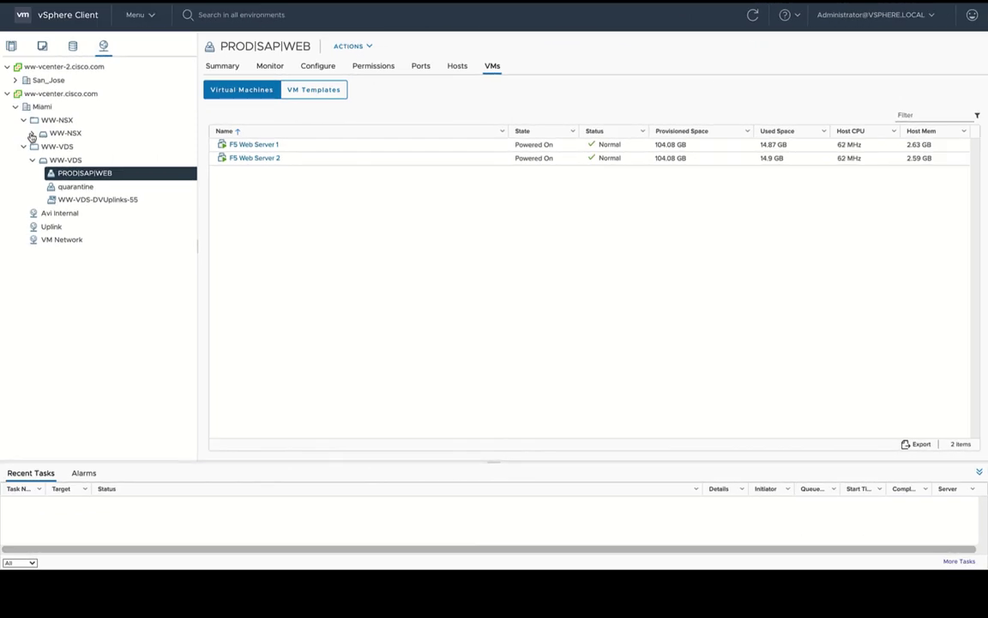
- Expand the WW-NSX switch in vSphere, and associate the WEB EPG with the ACI_NSX_VLAN_TZ VMM domain in APIC
click(32, 133)
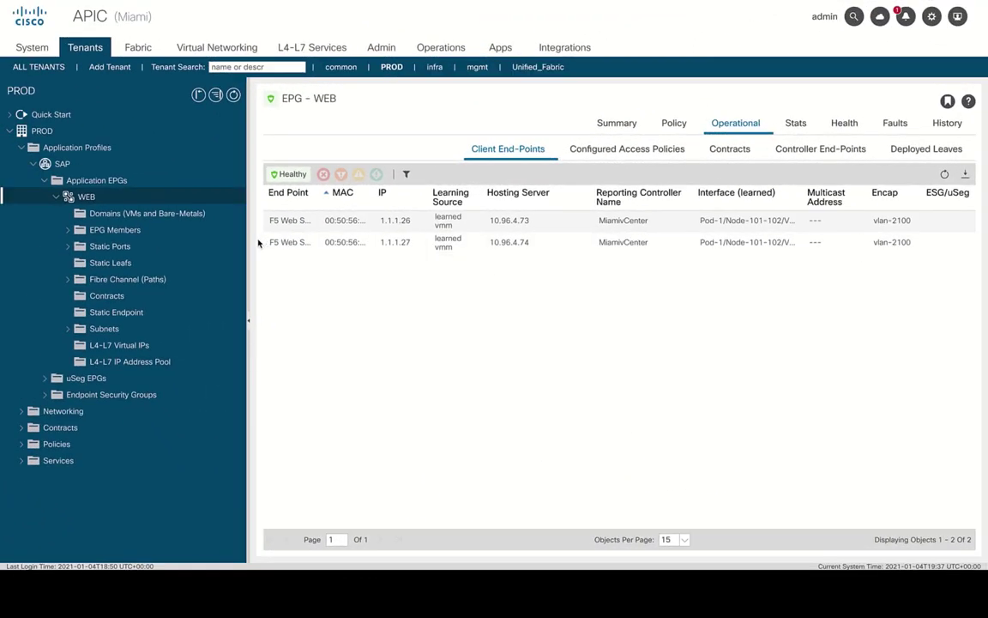
click(220, 217)
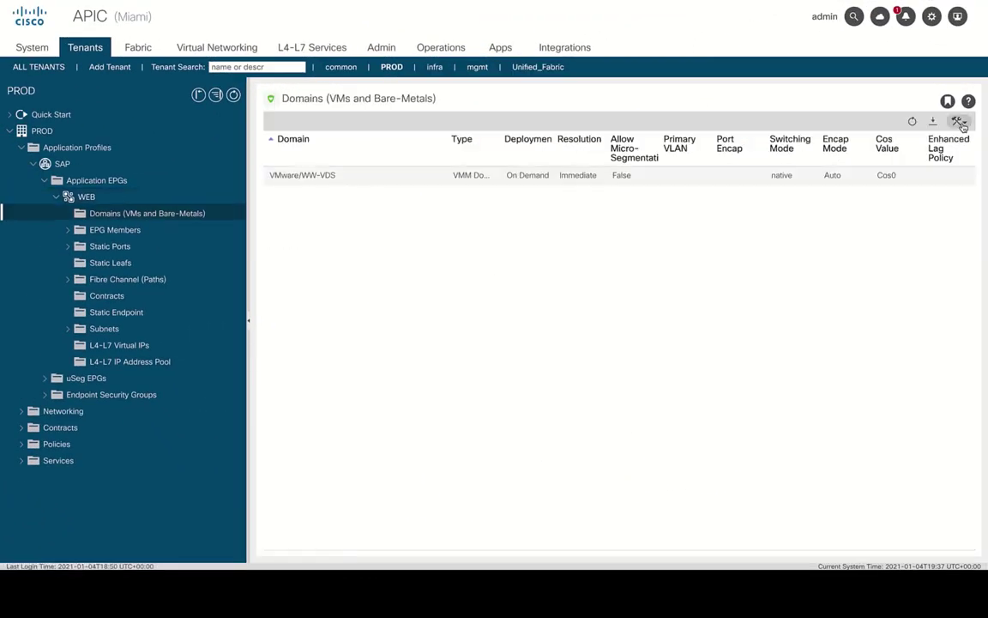
click(959, 121)
click(845, 172)
click(600, 126)
click(597, 149)
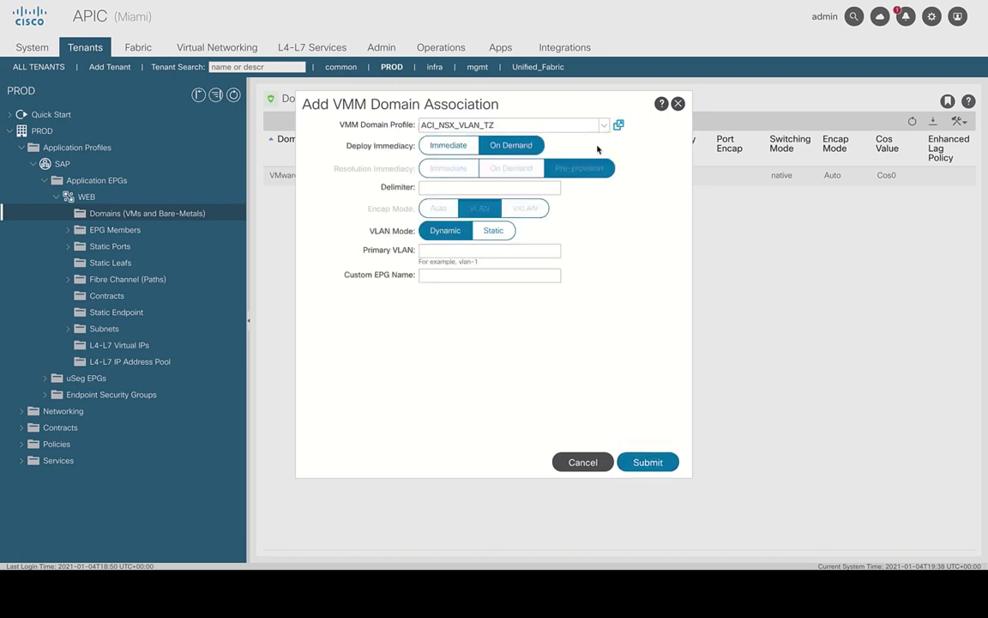
click(647, 462)
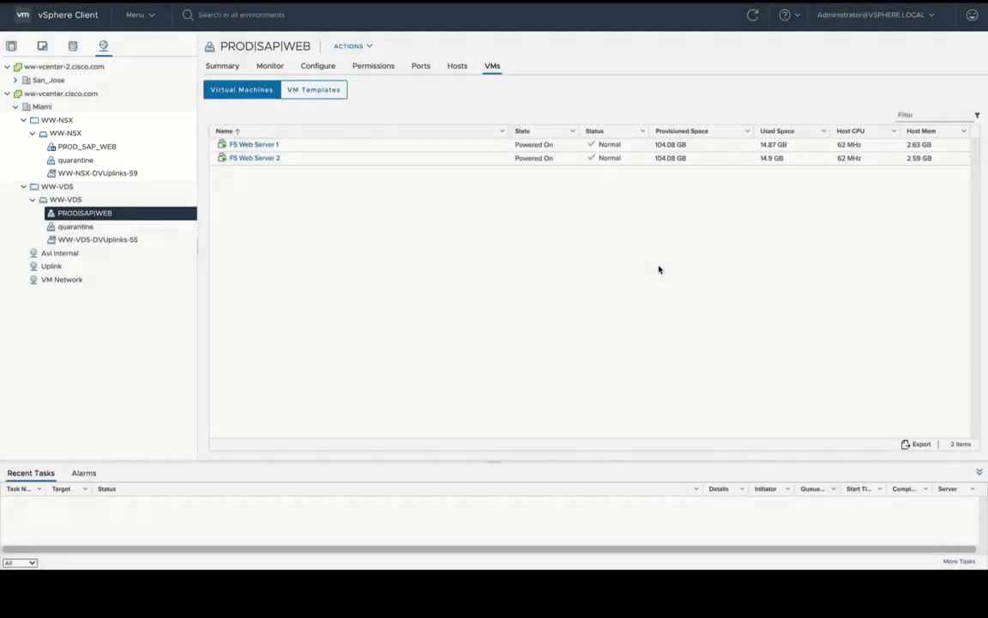
- In vSphere, connect network adapter 1 of F5 Web Server 1 to PROD_SAP_WEB, and open the WEB EPG's operational information in APIC
click(161, 147)
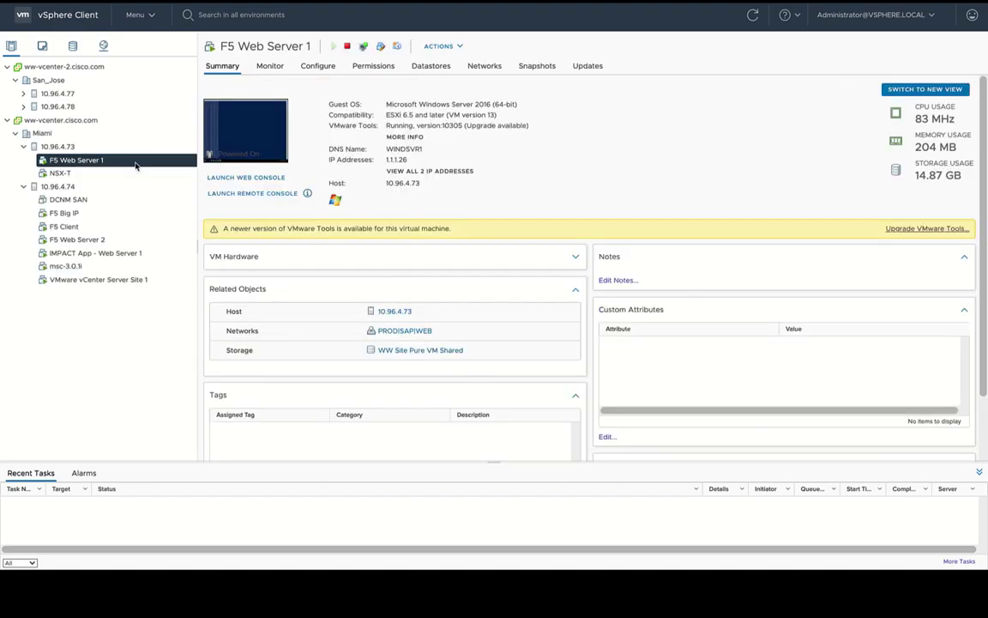
right_click(135, 165)
click(228, 394)
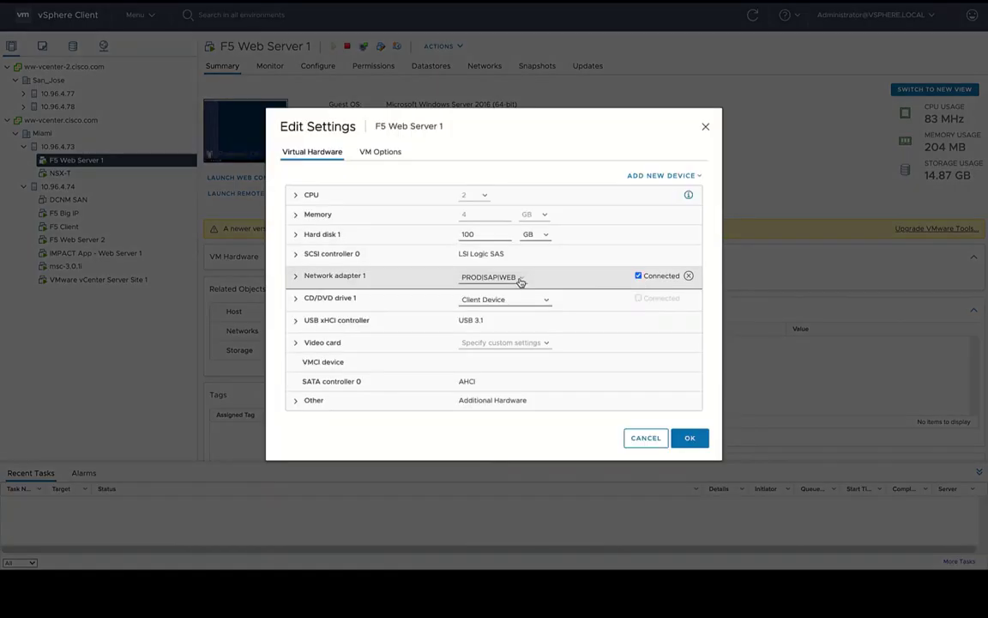
click(502, 278)
click(476, 287)
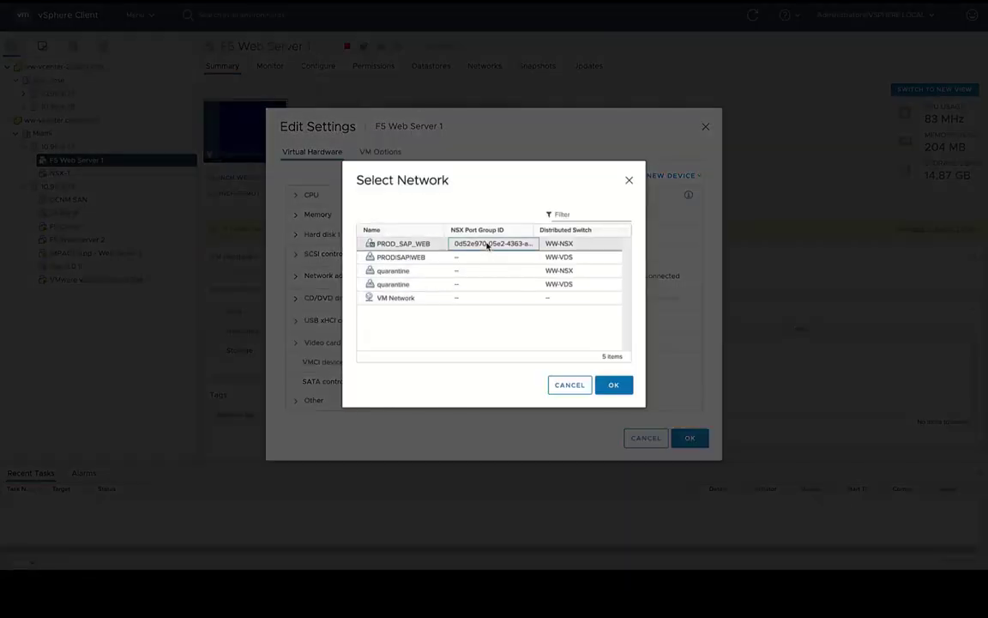
click(486, 244)
click(615, 385)
click(690, 438)
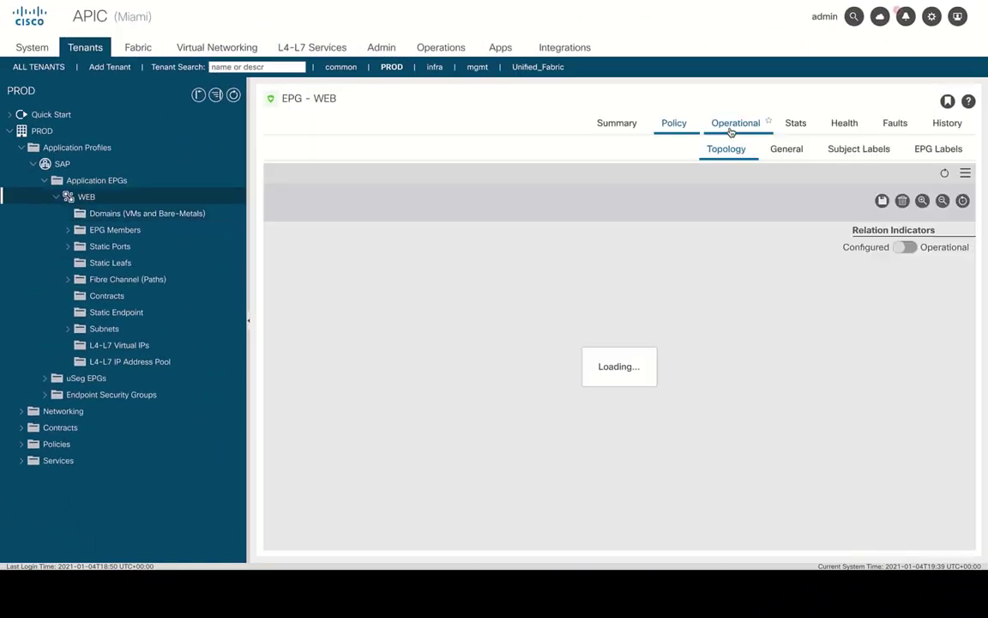
click(730, 125)
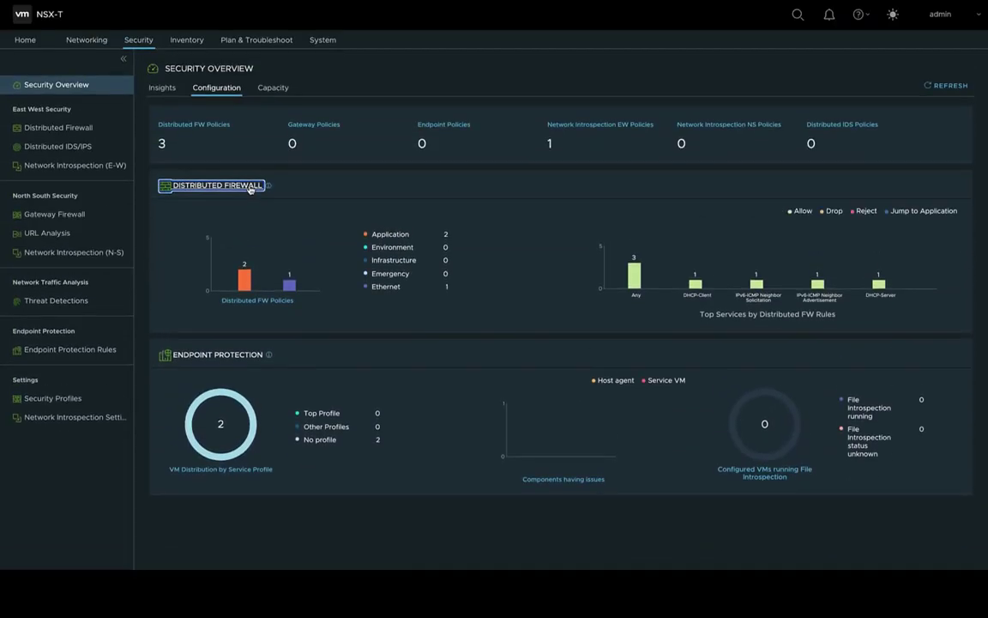
- In the NSX-T distributed firewall, set MyPolicy's Deny ICMP rule to Drop and publish the change
click(250, 187)
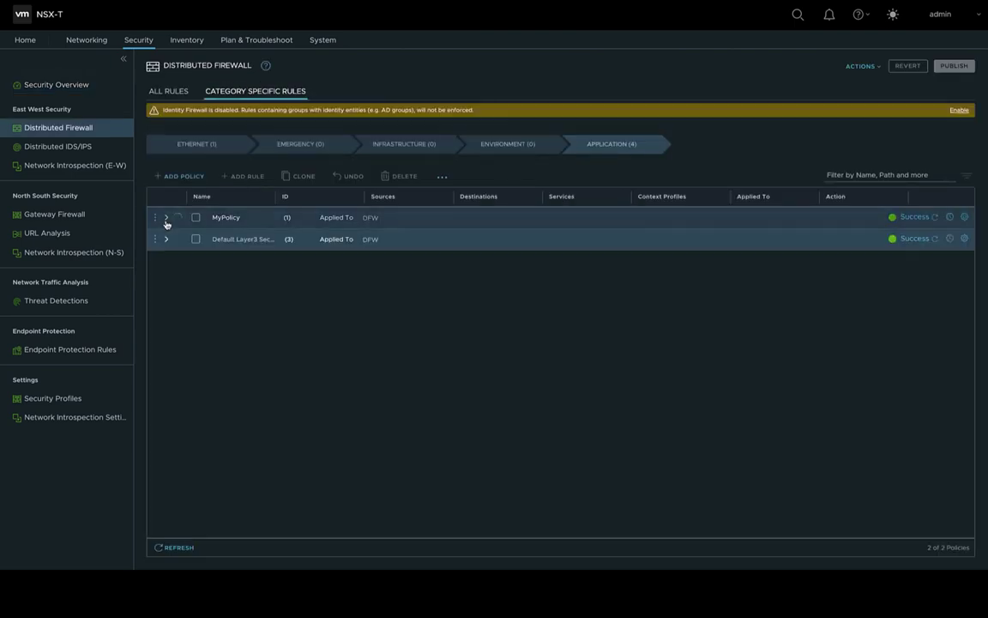
click(166, 219)
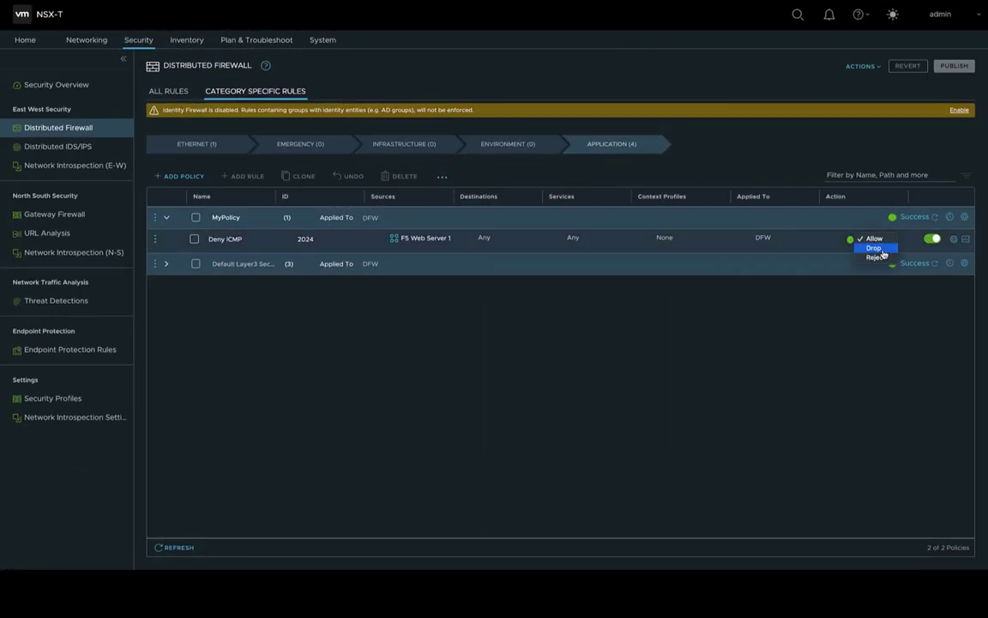
click(883, 249)
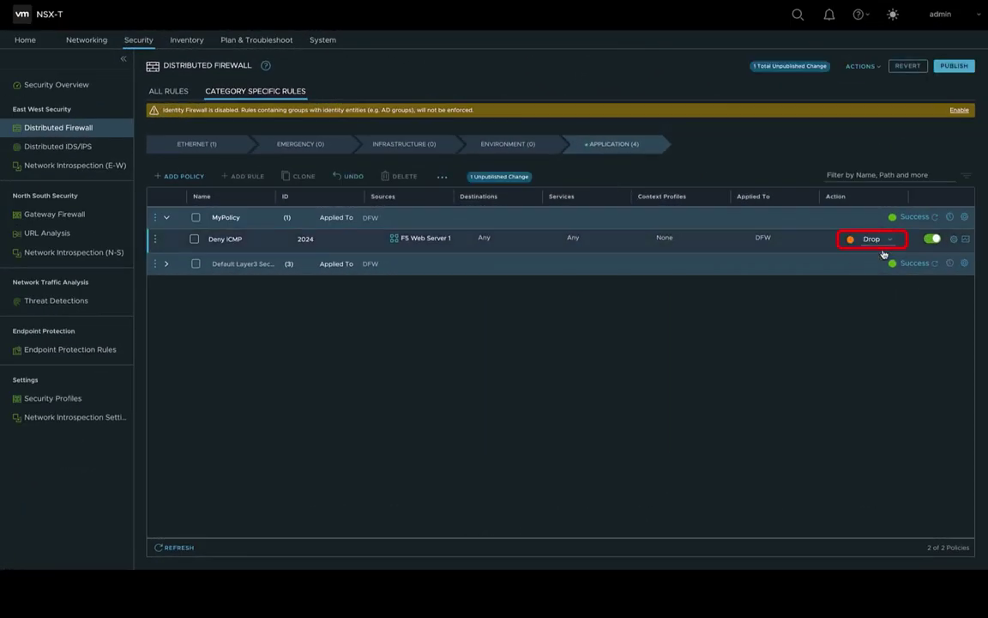
click(954, 67)
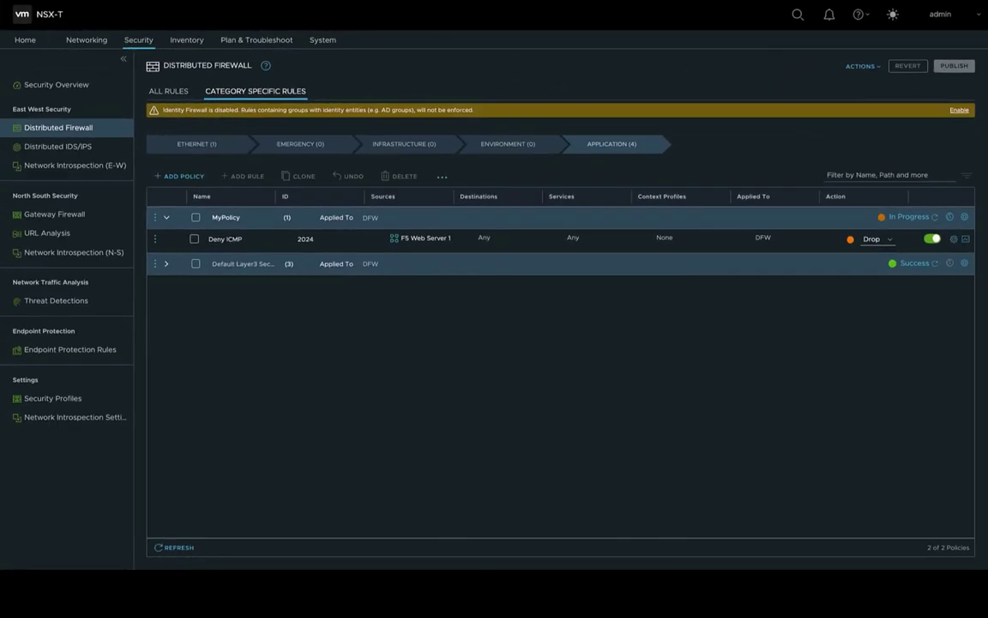
- Set the Deny ICMP rule's action to Allow and publish the change
click(878, 237)
click(883, 233)
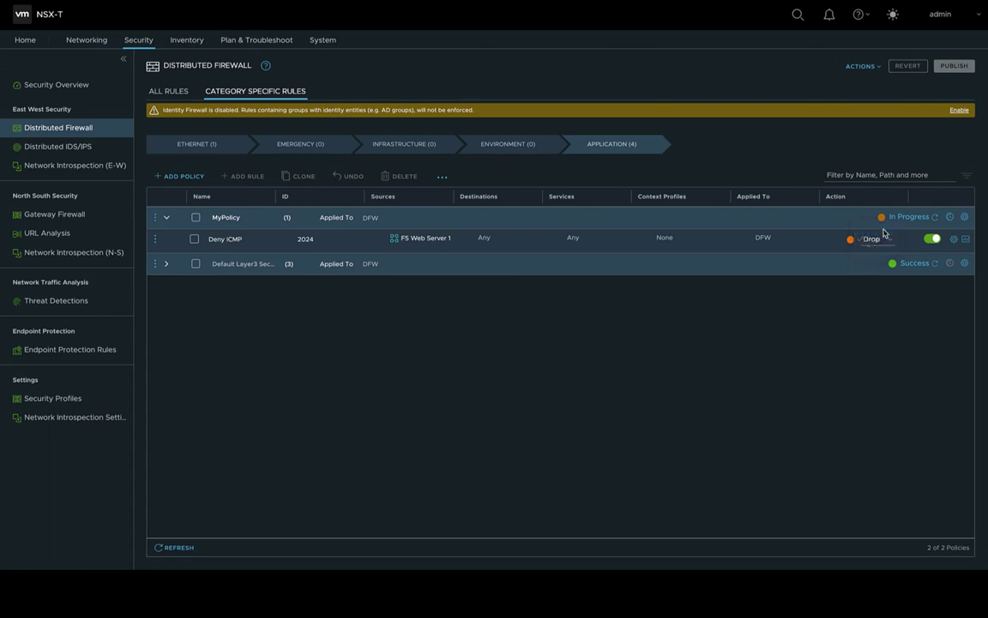
click(954, 66)
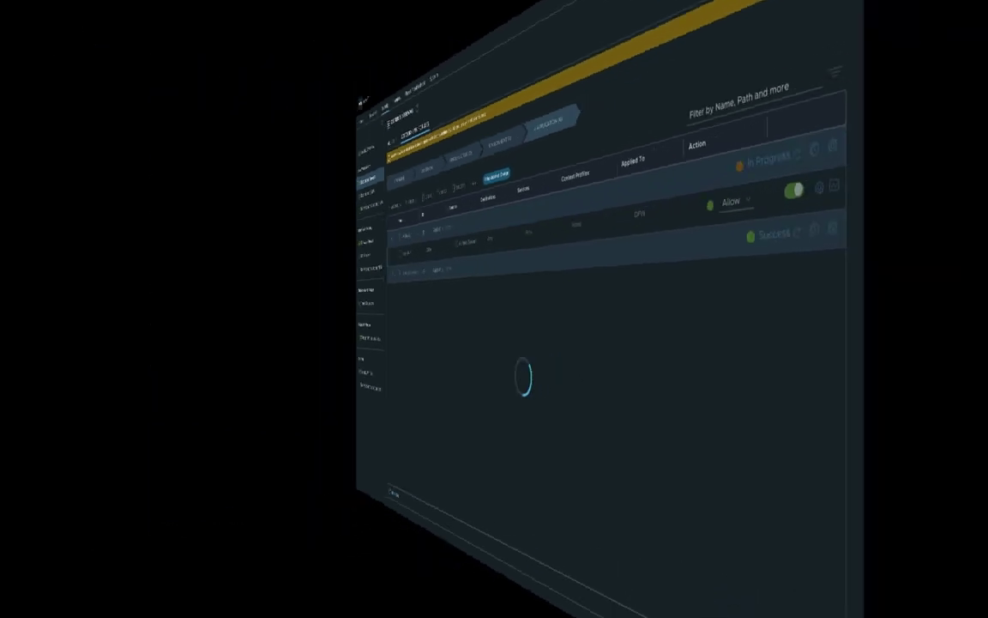